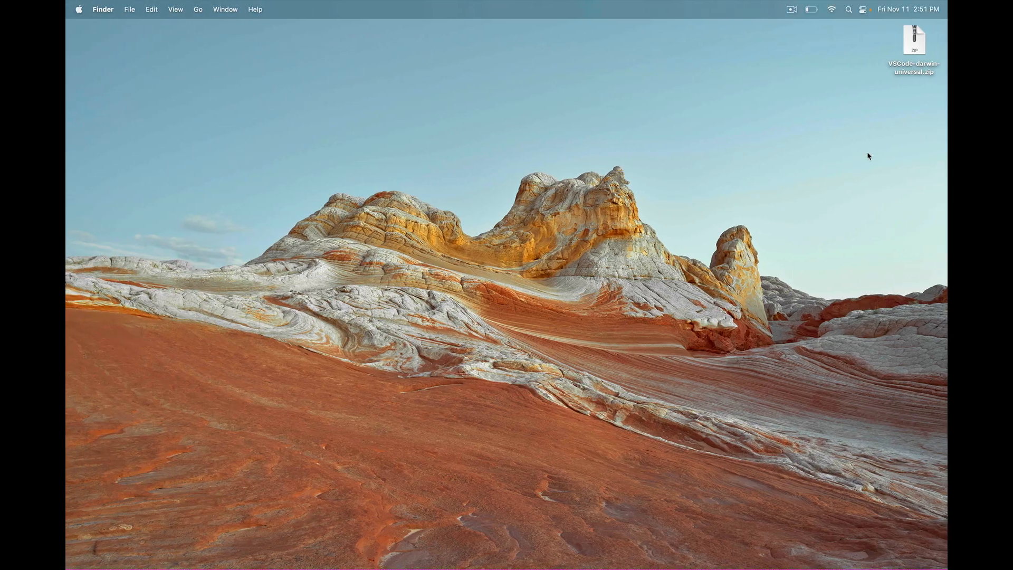
Extract VSCode-darwin-universal.zip on the desktop and select the unpacked Visual Studio Code app
left_click(915, 50)
double_click(915, 49)
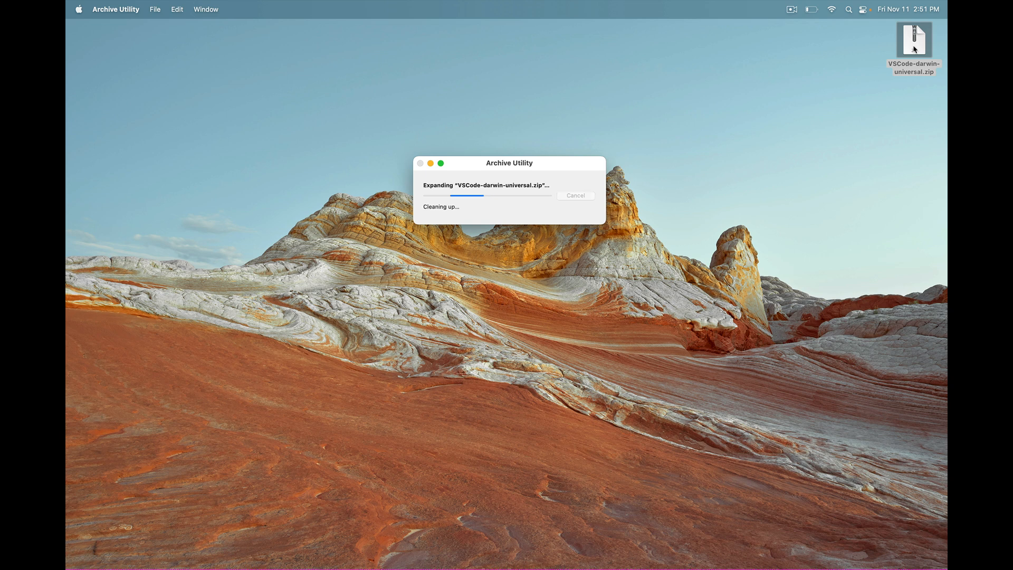
left_click(942, 74)
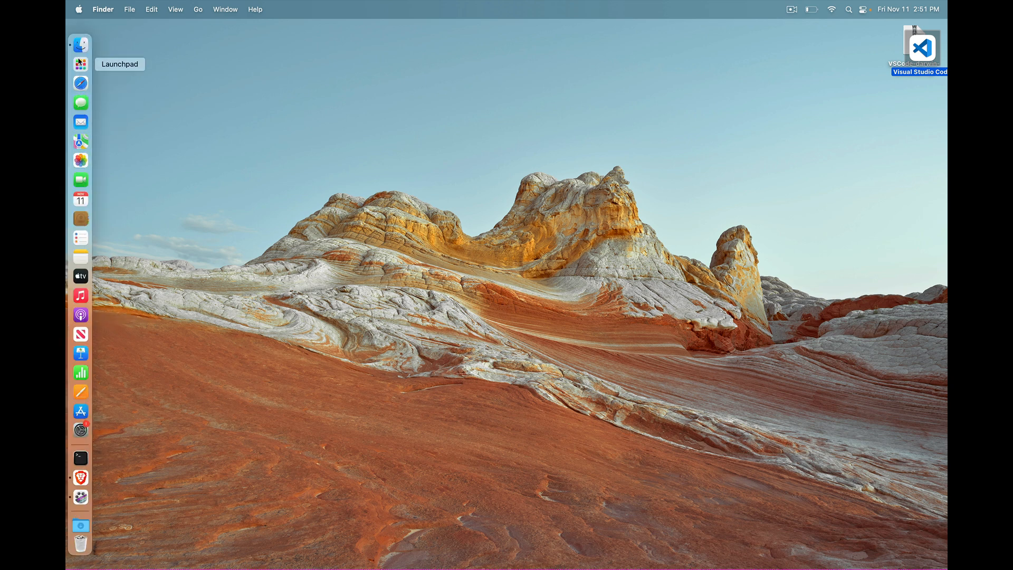
Move the Visual Studio Code app from the desktop into the Applications folder
left_click(79, 42)
left_click(302, 173)
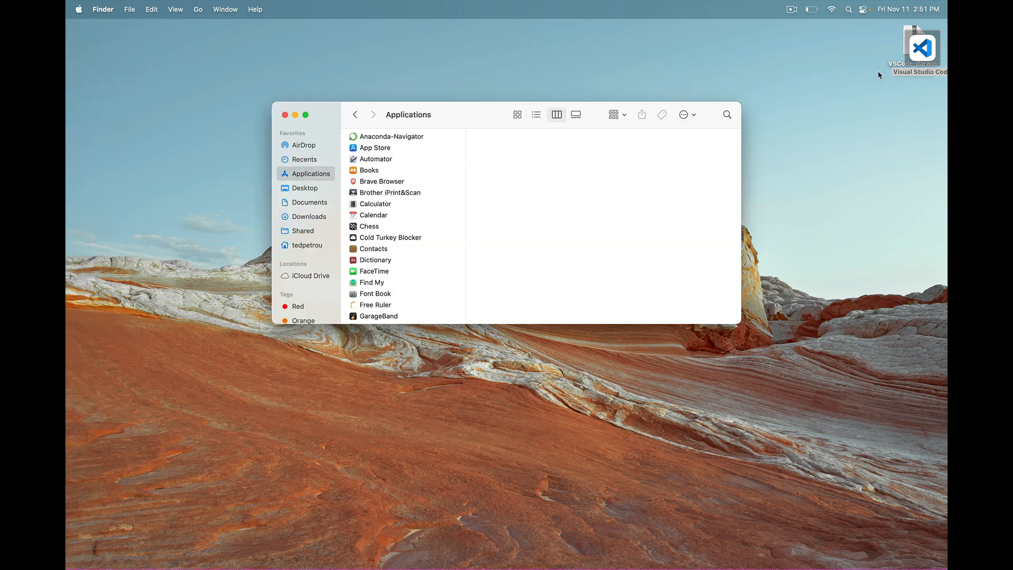
left_click(926, 58)
left_click_drag(925, 58, 430, 225)
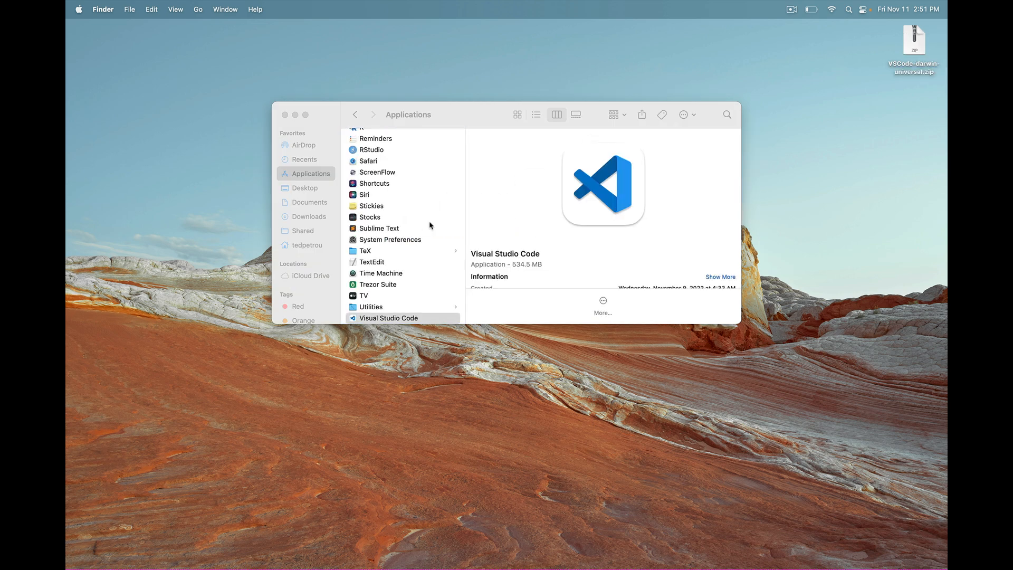
Launch Visual Studio Code from the Applications folder and allow the downloaded app to open
scroll(430, 225, "down", 3)
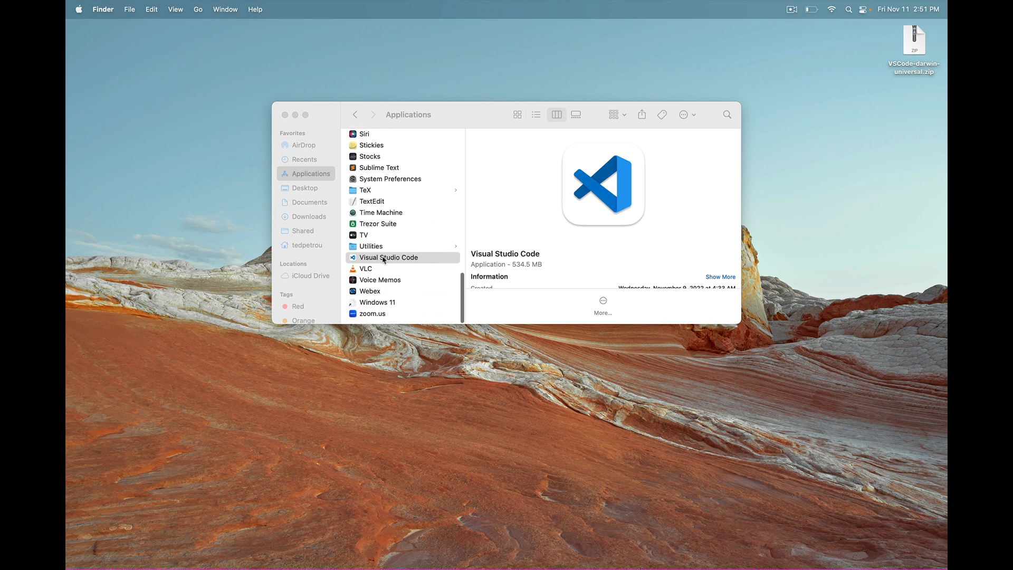
left_click(384, 258)
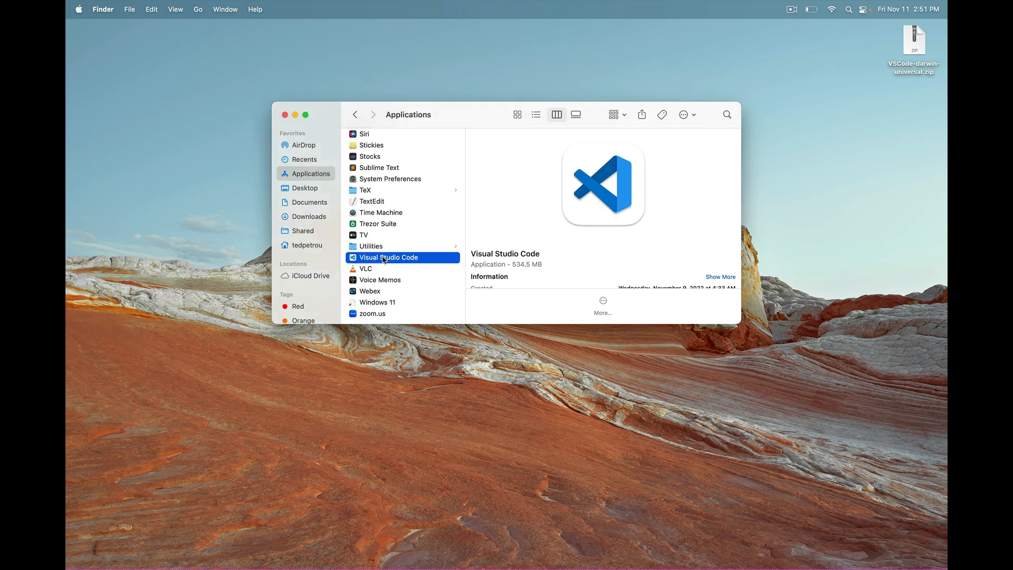
double_click(383, 258)
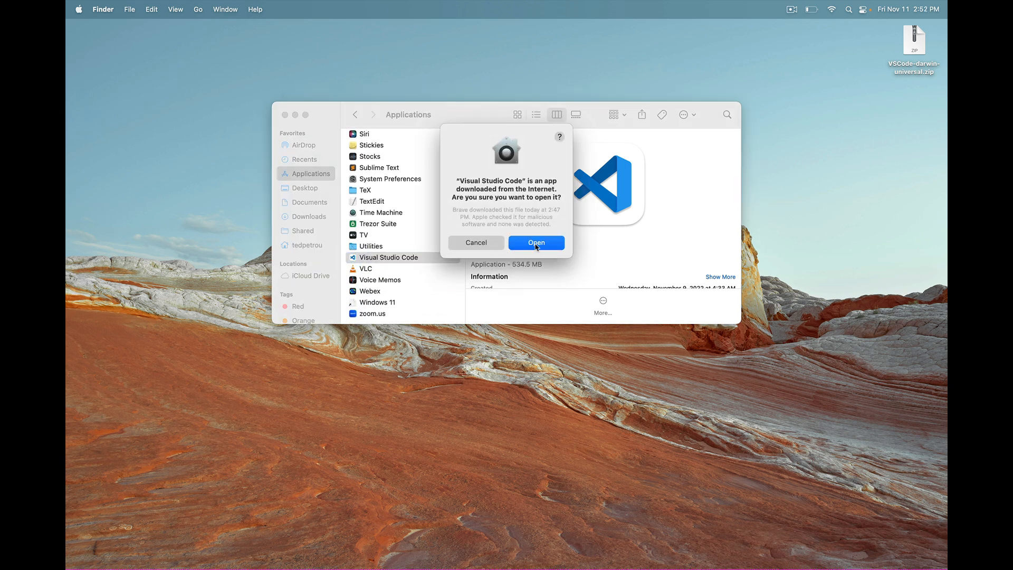
left_click(536, 244)
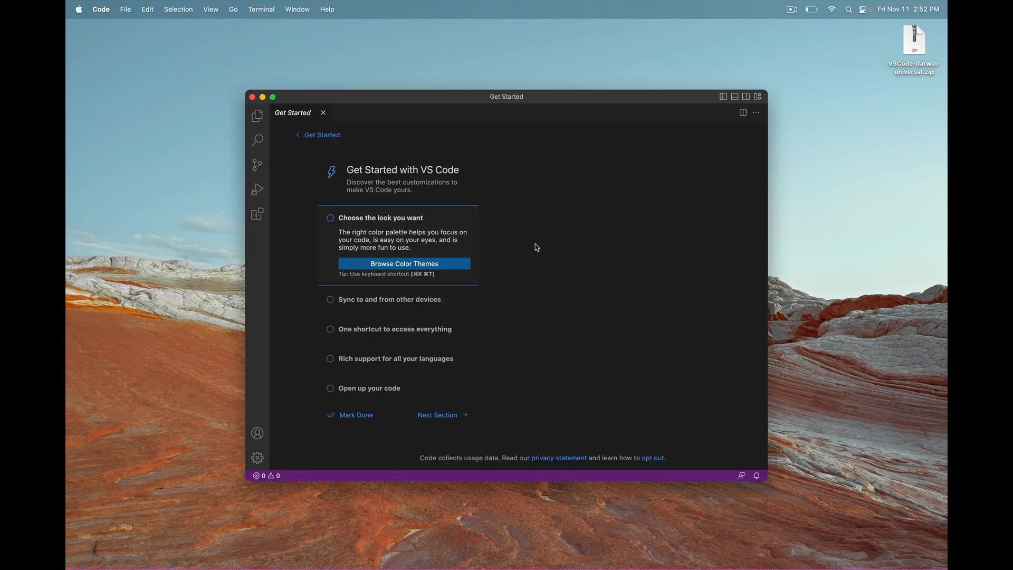
Make the editor window full screen and go back from the walkthrough to the main Get Started page
left_click(273, 99)
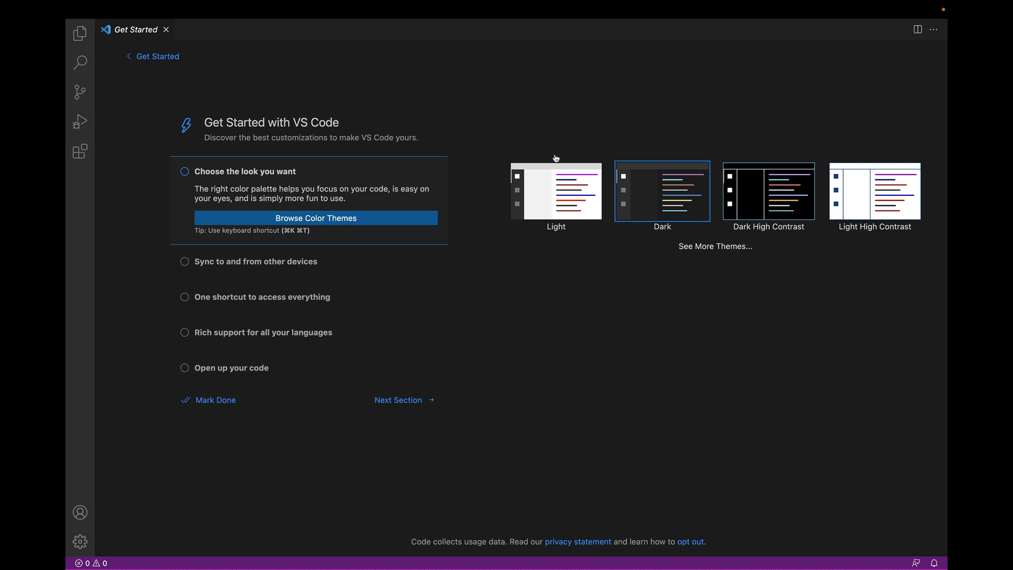
left_click(152, 58)
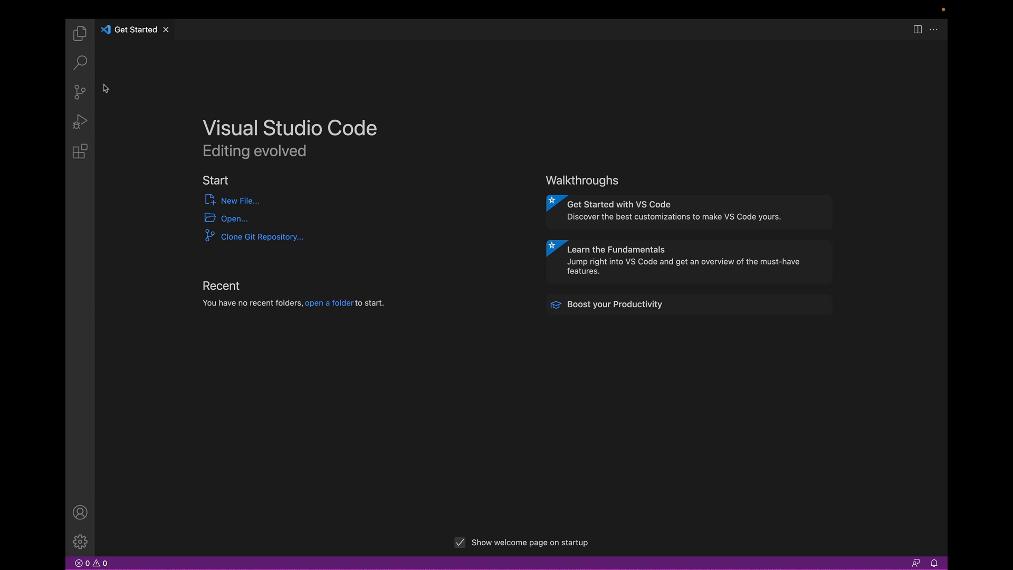
Search the extensions marketplace for "python" and install Microsoft's Python extension
left_click(81, 155)
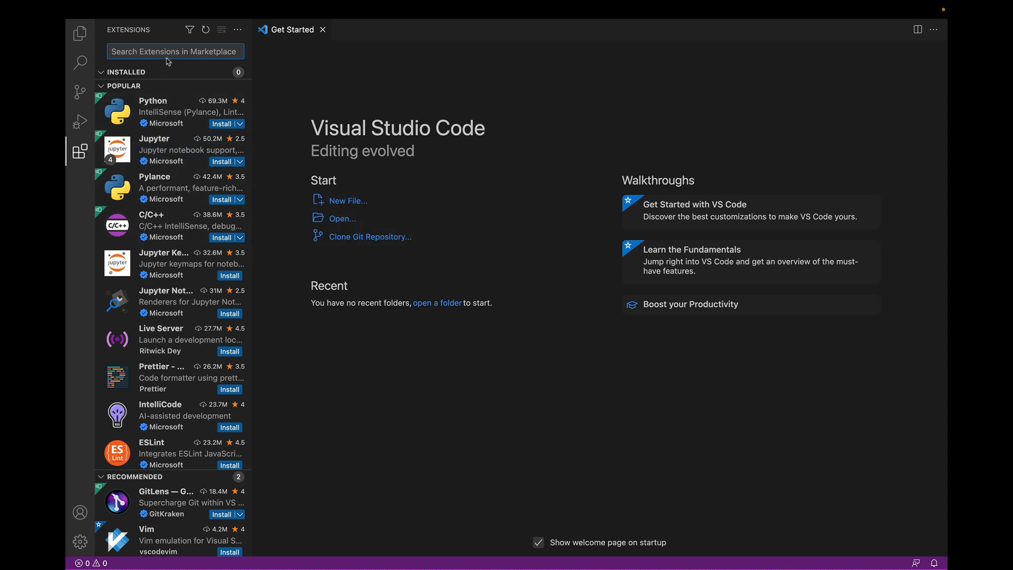
type("python")
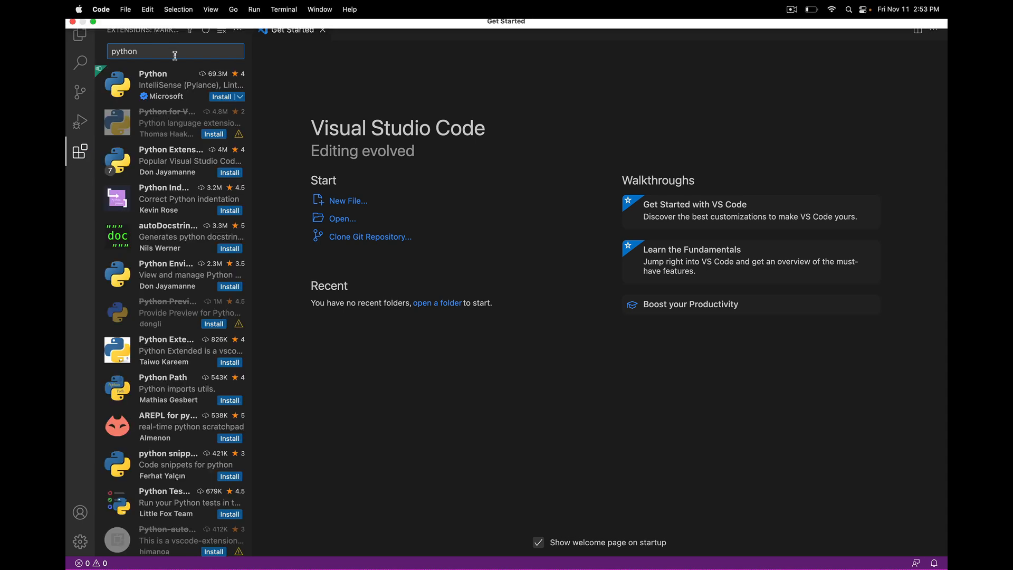
mouse_move(158, 85)
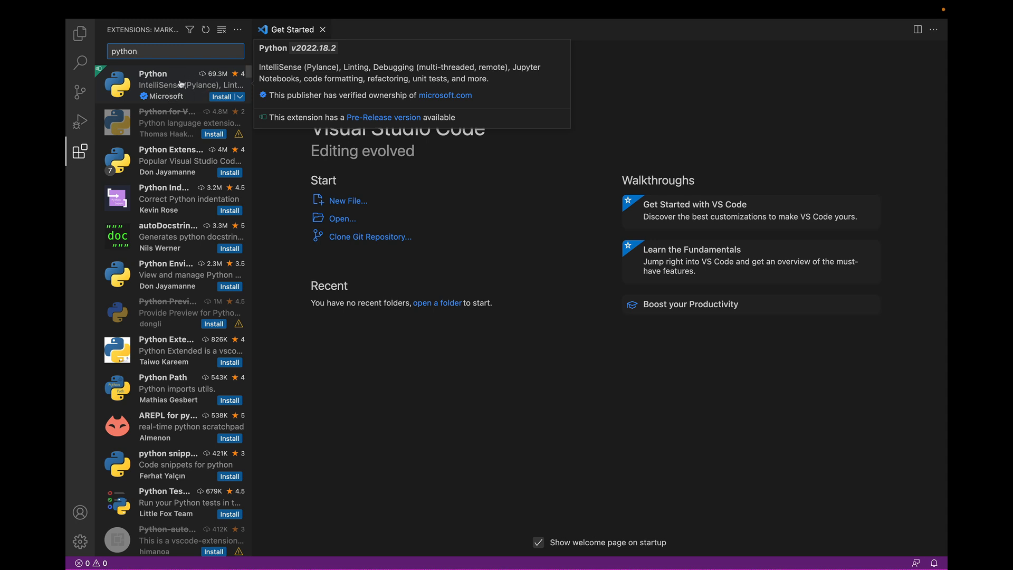
left_click(222, 97)
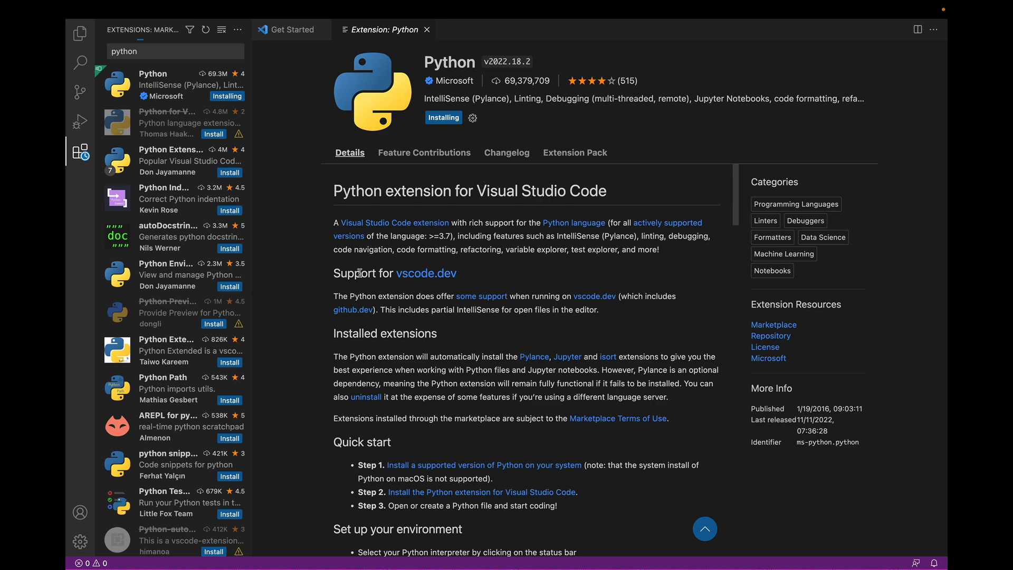
scroll(359, 333, "down", 6)
scroll(359, 332, "down", 2)
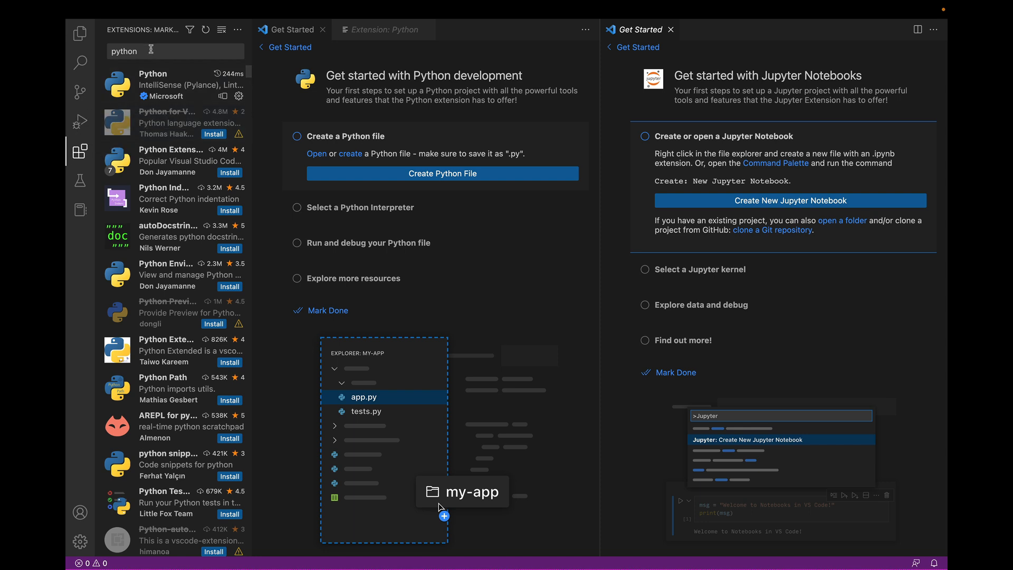
Clear the extension search, enlarge the Installed section and look through the extensions installed alongside Python
double_click(151, 49)
key("BackSpace")
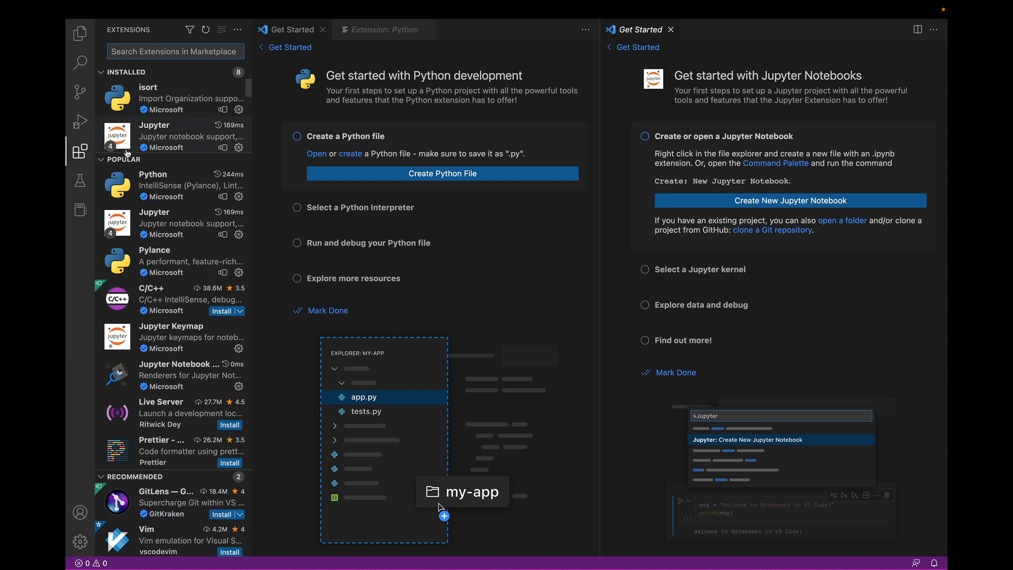
left_click_drag(126, 153, 132, 257)
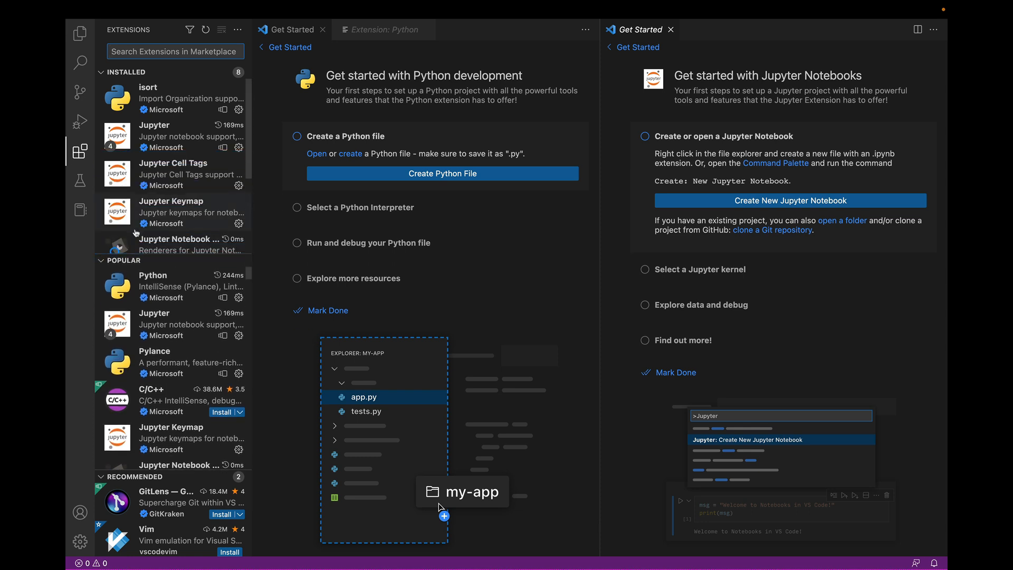
scroll(136, 233, "down", 2)
scroll(135, 232, "up", 2)
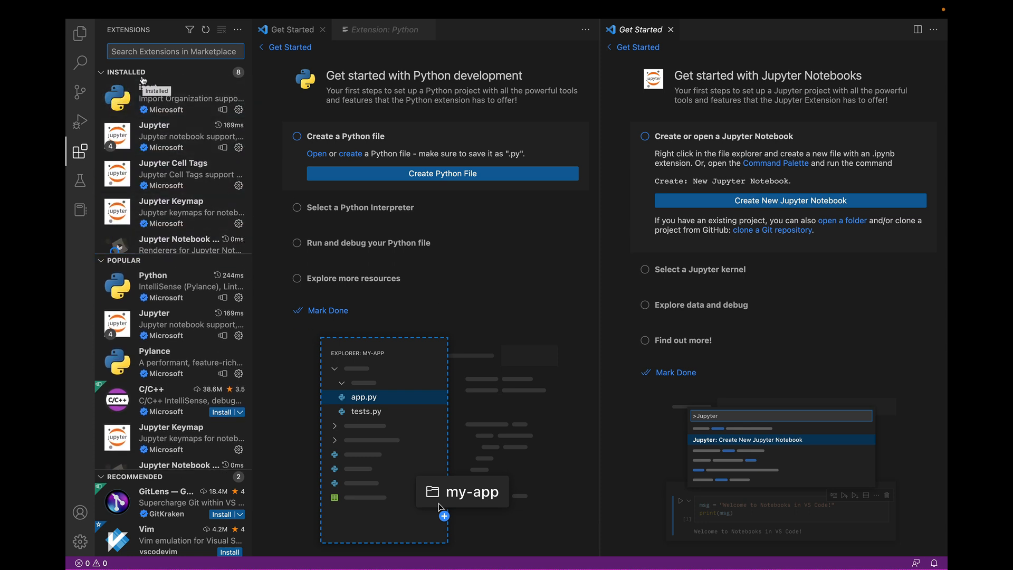
scroll(176, 175, "down", 3)
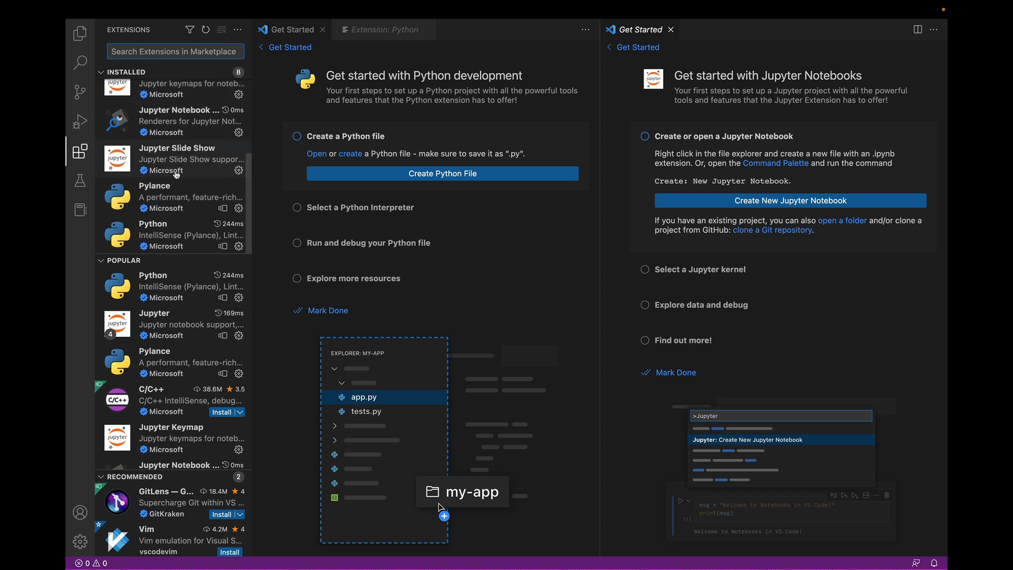
scroll(177, 175, "up", 3)
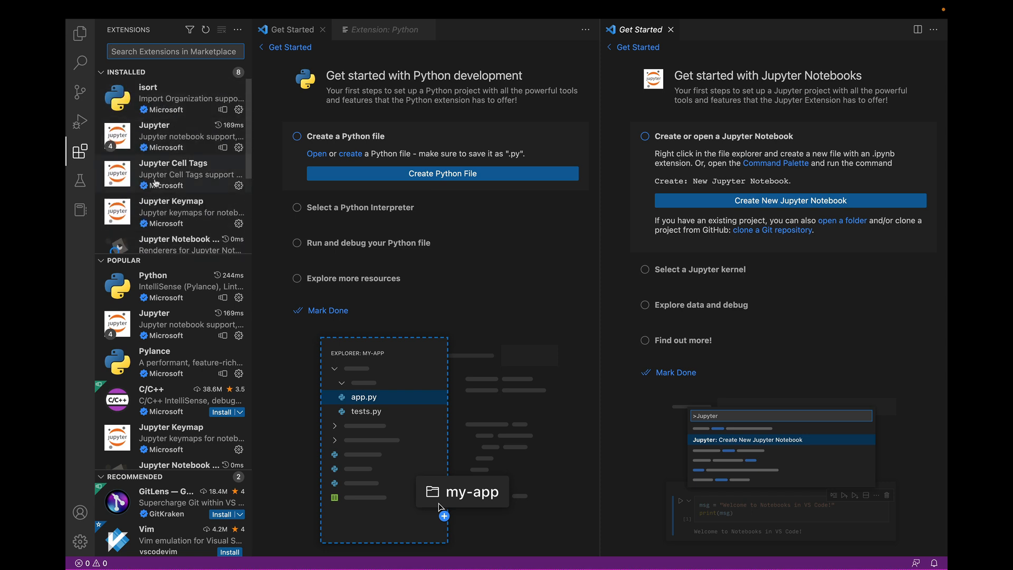
scroll(156, 183, "down", 3)
scroll(156, 183, "up", 3)
mouse_move(163, 140)
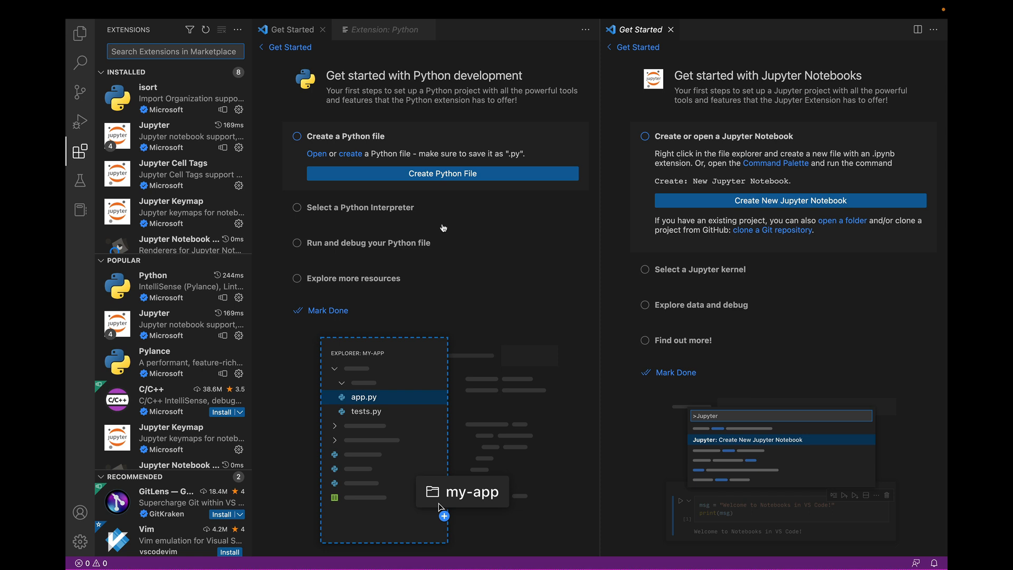
Select the Conda environment Python 3.9.13 ('base') as the Python interpreter from the Python walkthrough
left_click(365, 209)
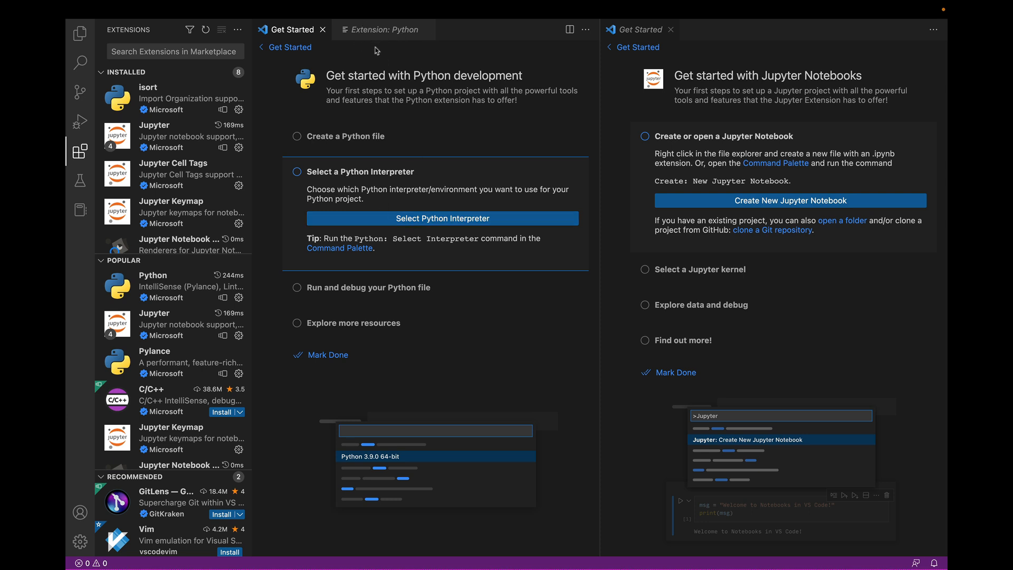
left_click(420, 219)
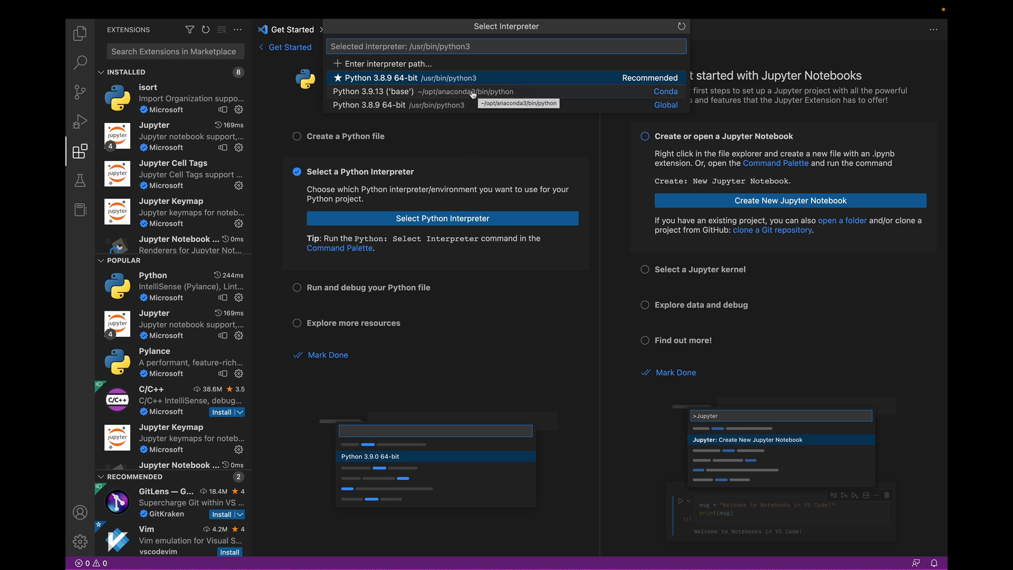
left_click(406, 94)
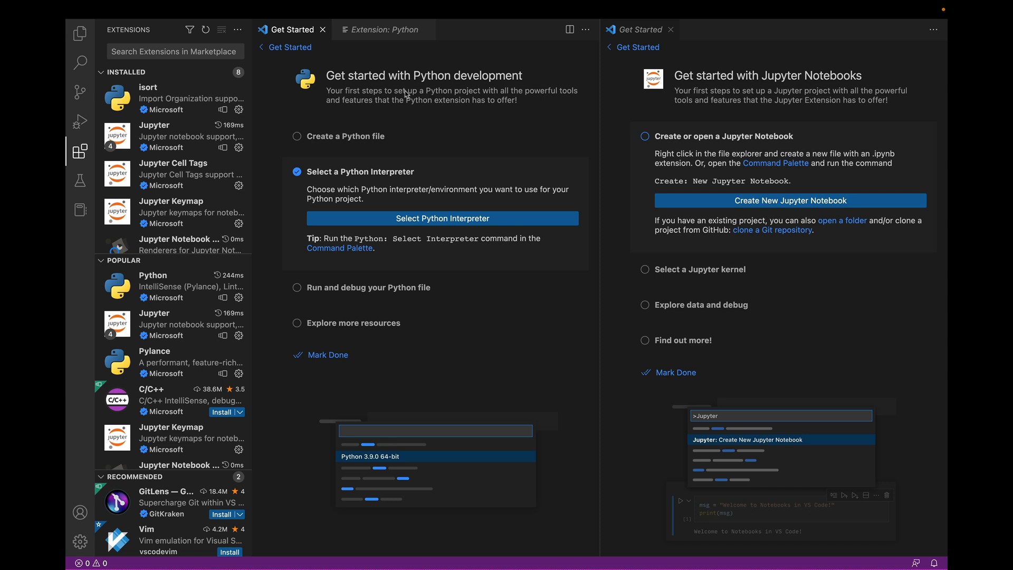
Mark the Python walkthrough as done, and close the Jupyter Notebooks walkthrough and the extensions list
left_click(315, 359)
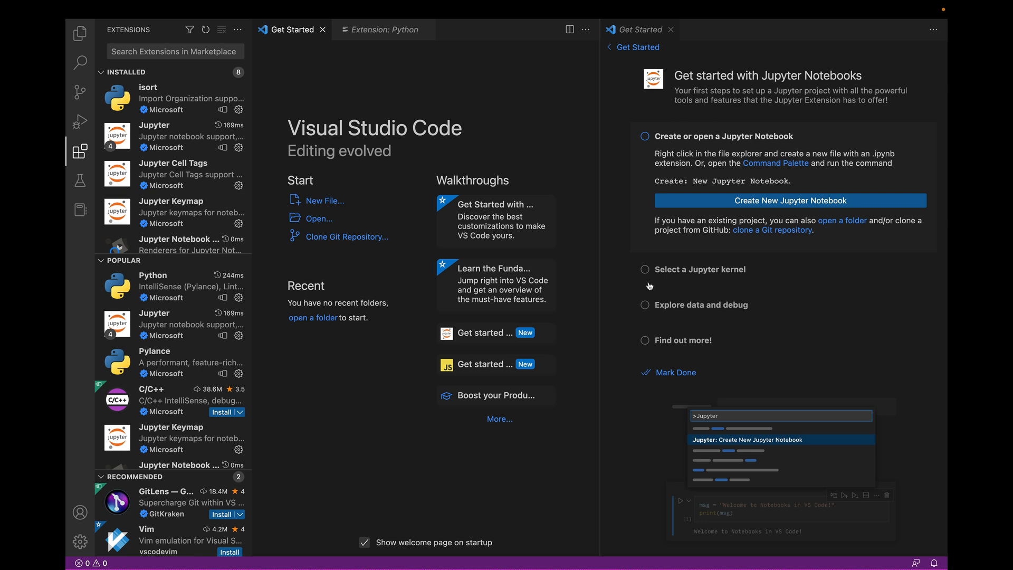
left_click(671, 31)
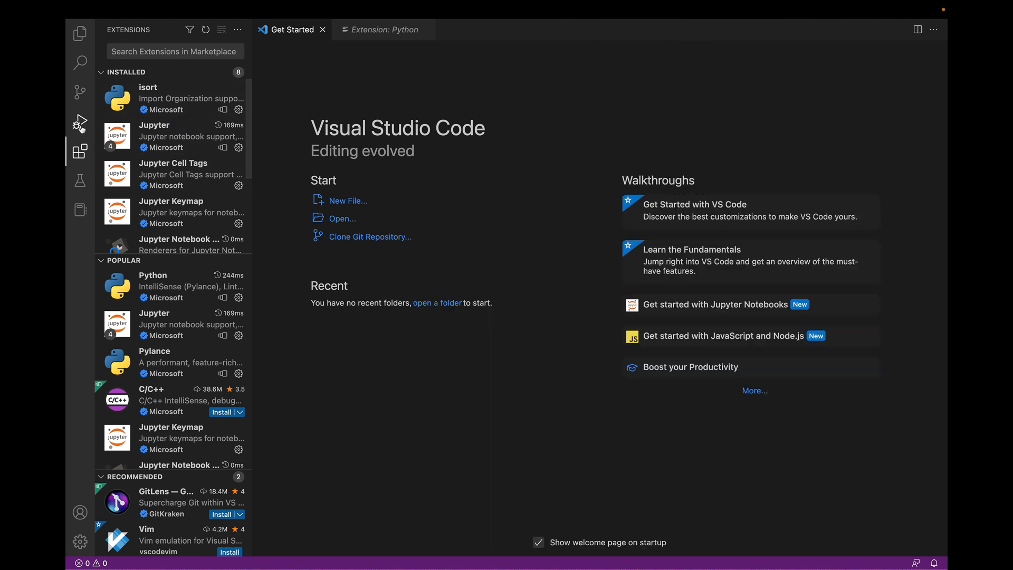
left_click(80, 156)
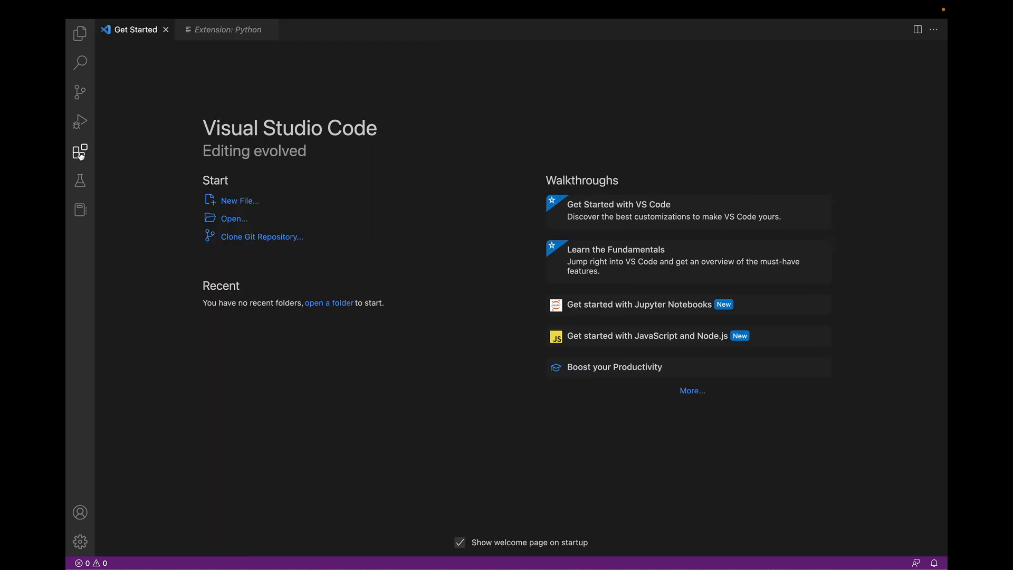